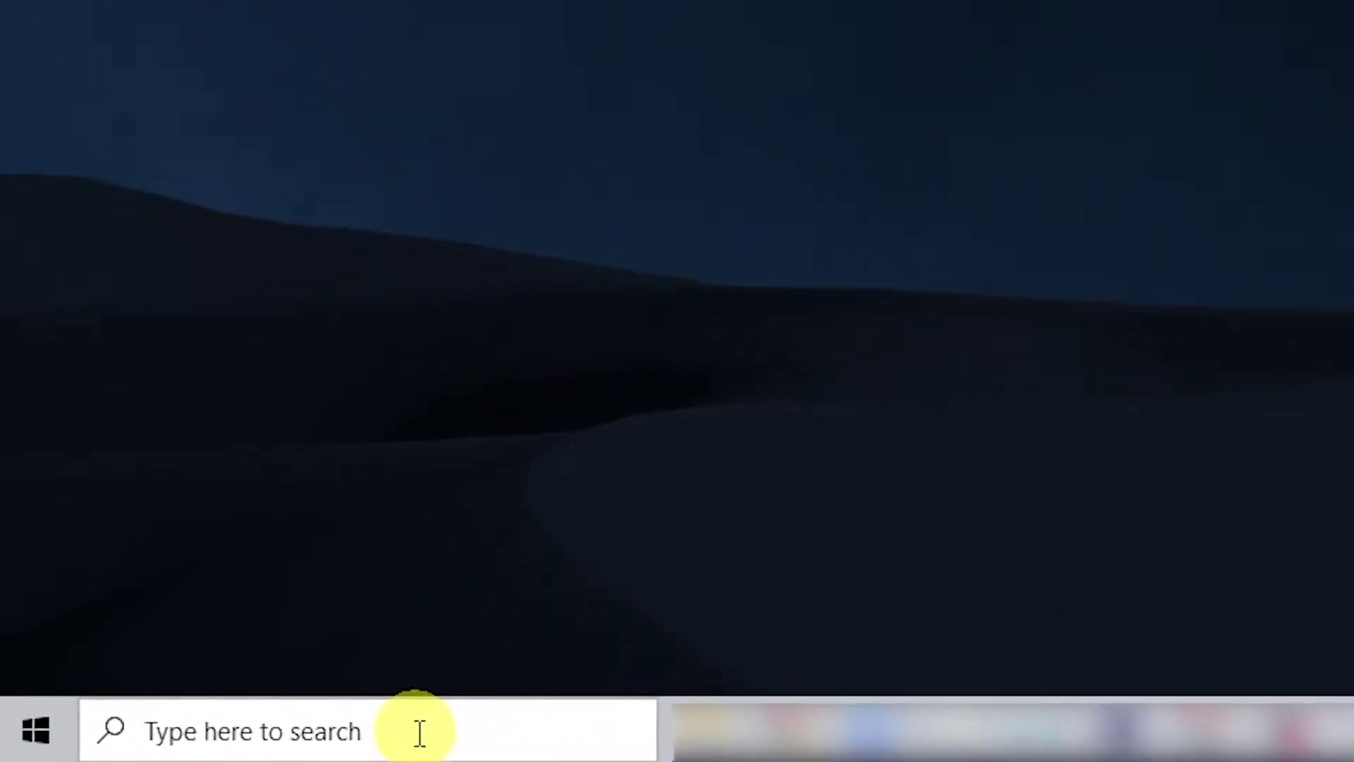
Step: Start a taskbar search for the Microsoft Store app
left_click(419, 731)
type("microsoft")
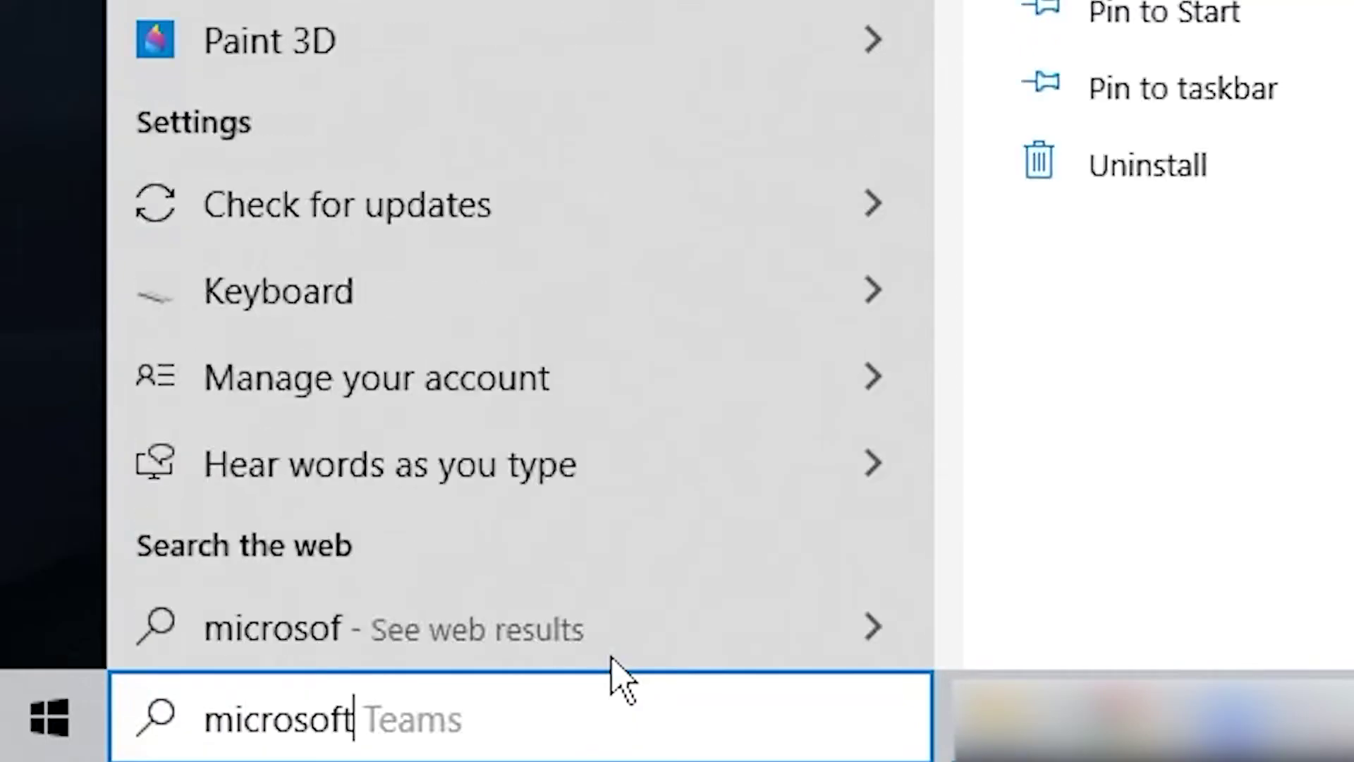
type(" store")
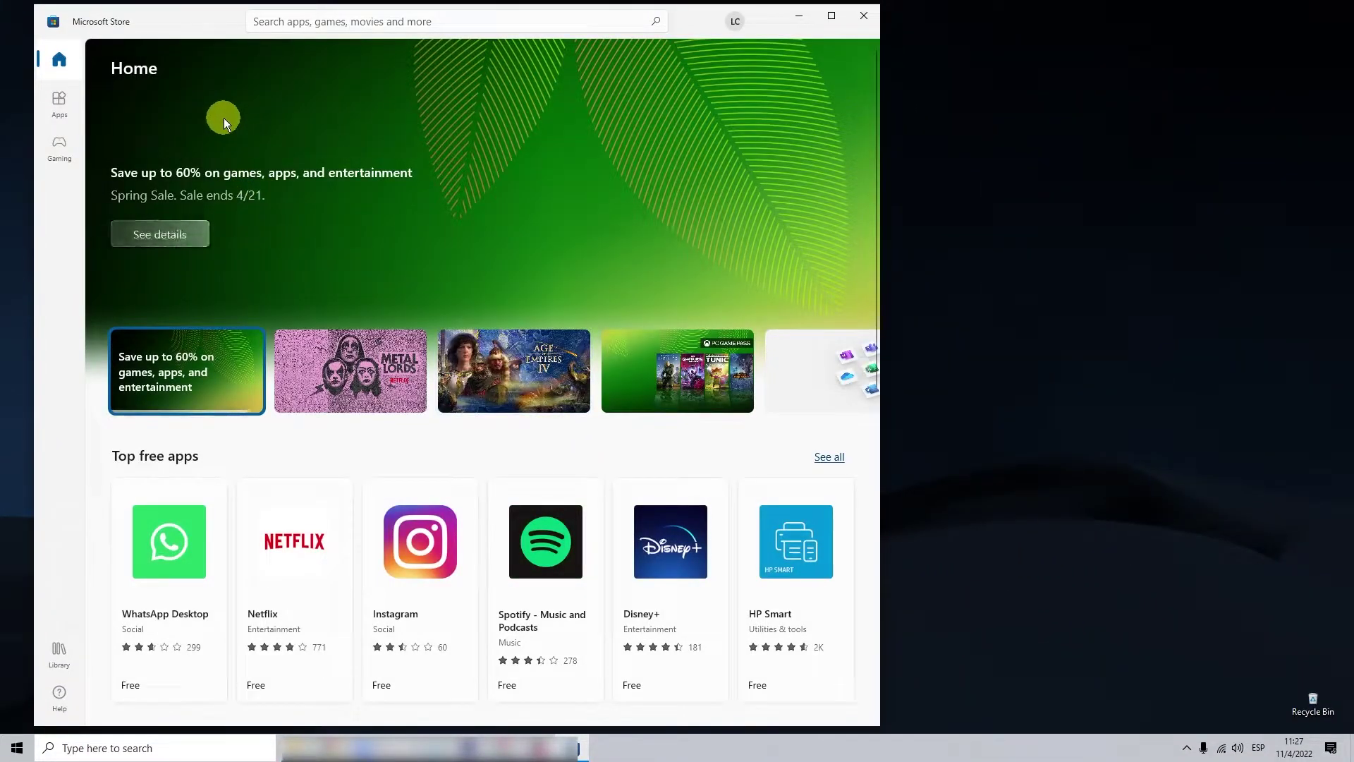
Step: Begin searching the Store catalogue for the Pantone theme
left_click(426, 22)
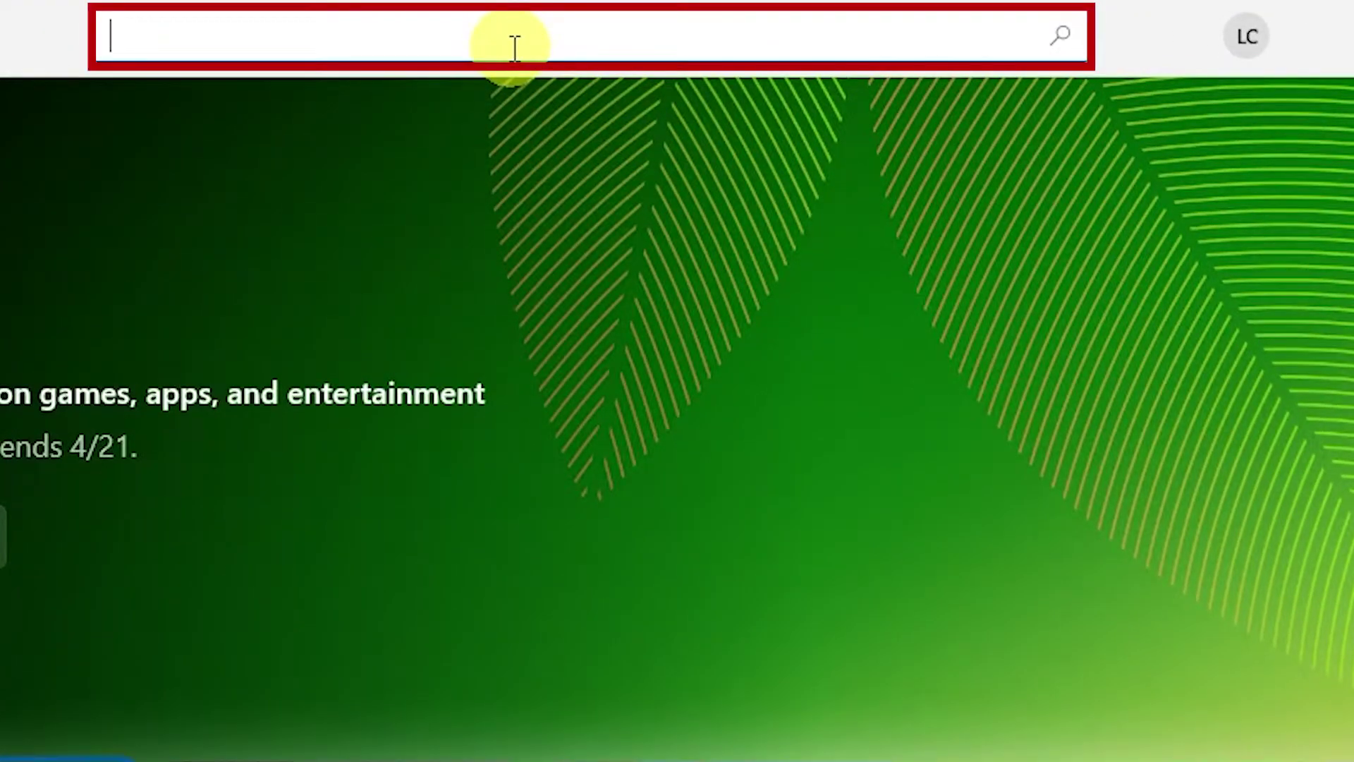
type("pant")
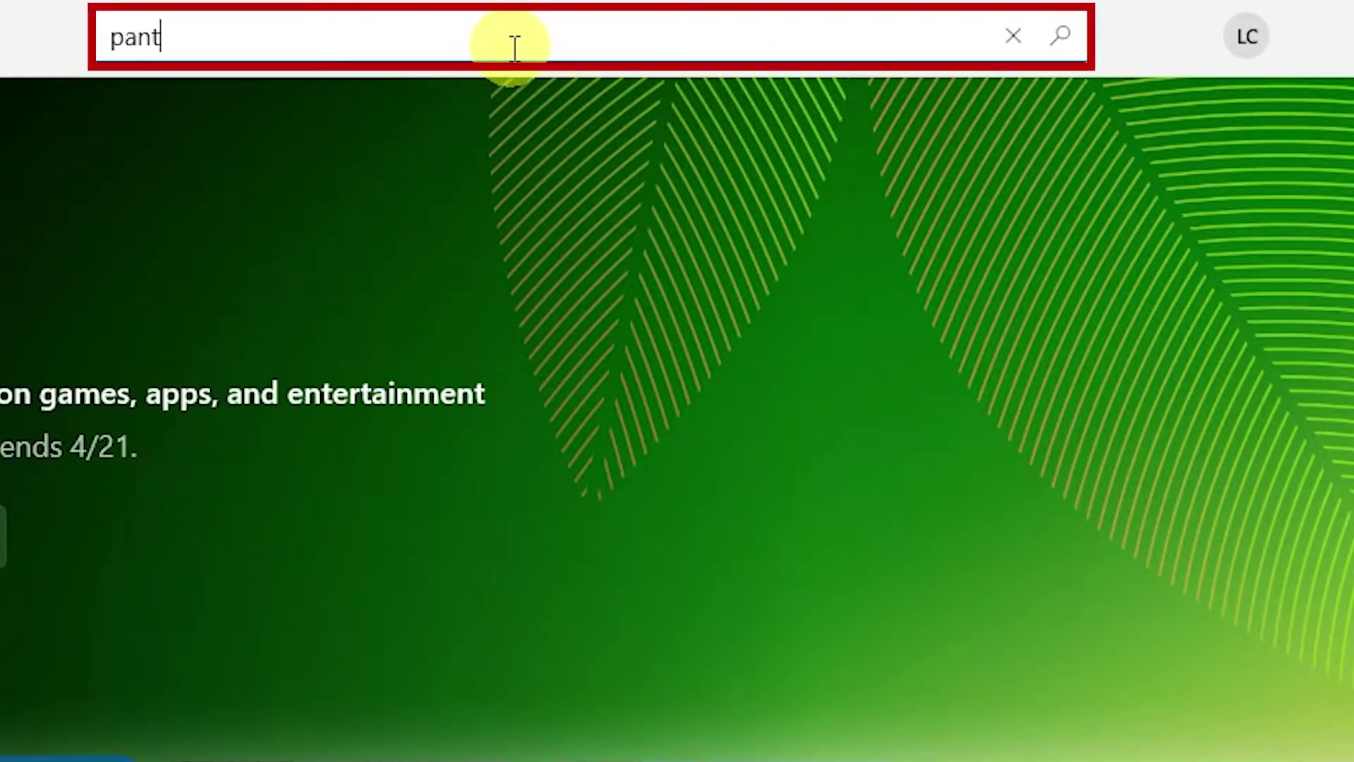
type("one")
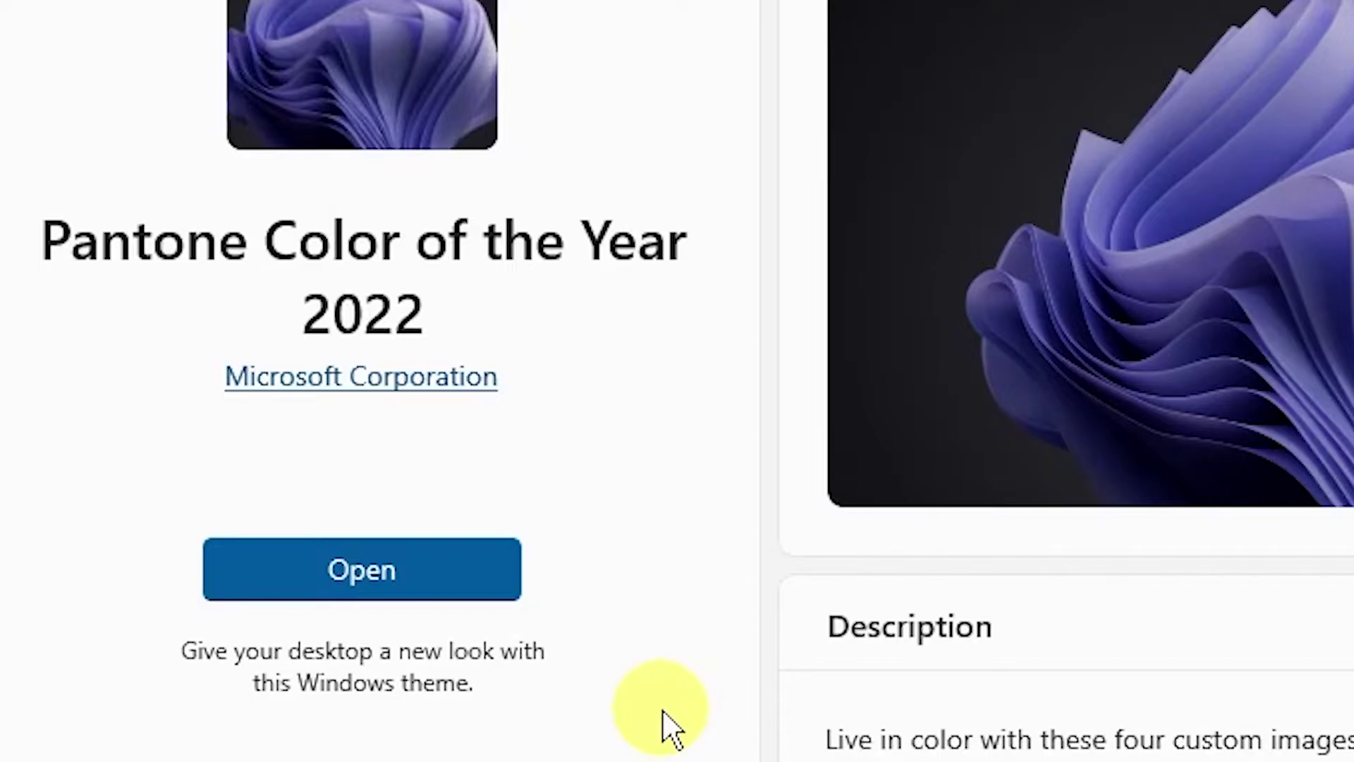
Step: Apply Pantone Color of the Year 2022 in Settings > Themes, then close Settings and minimize the Store
left_click(429, 559)
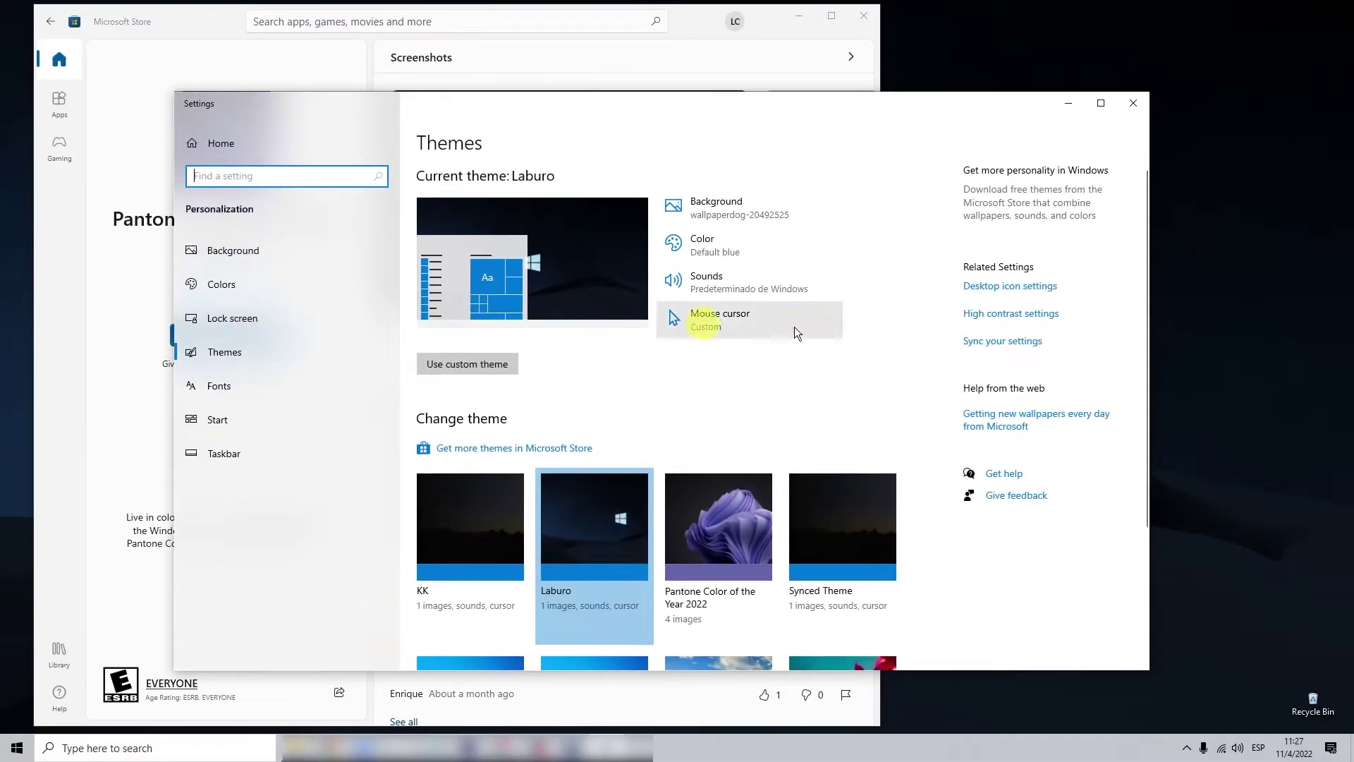
left_click(727, 535)
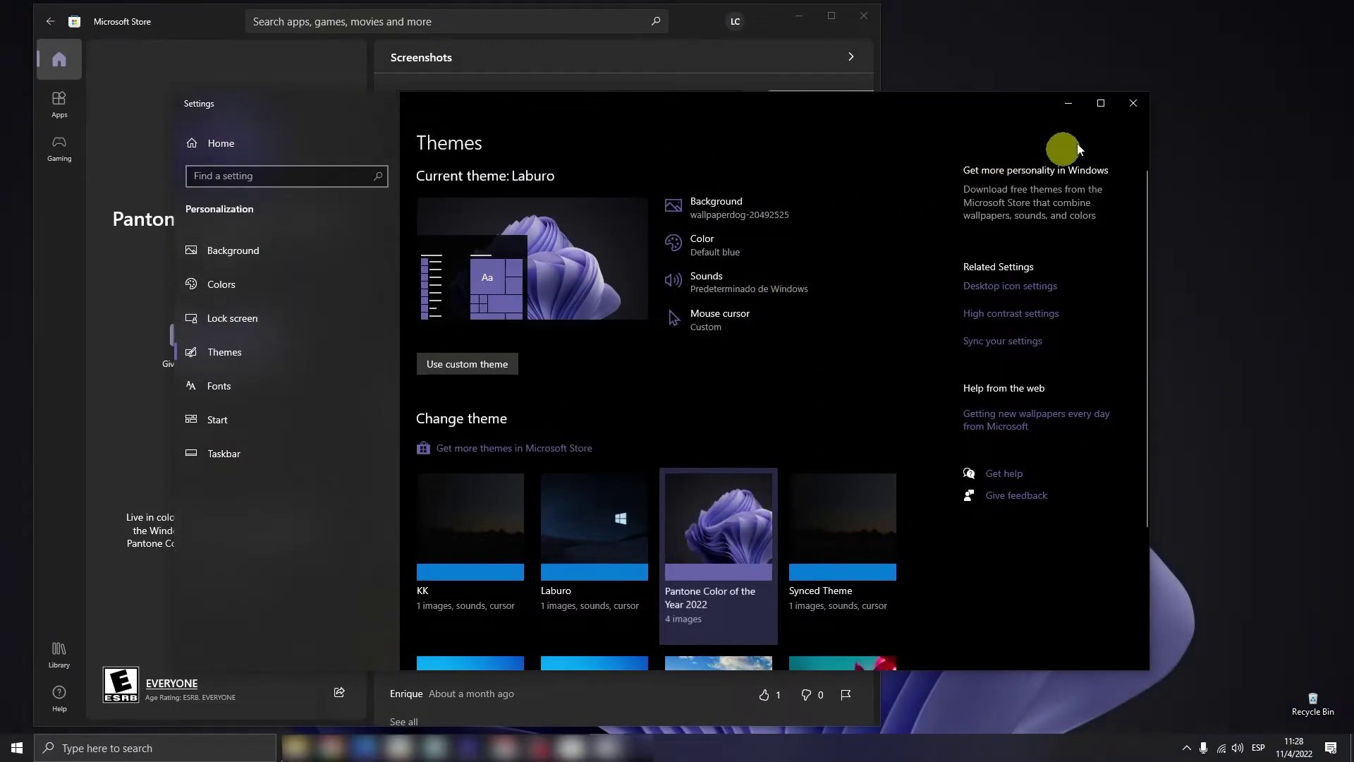
left_click(1069, 104)
left_click(793, 18)
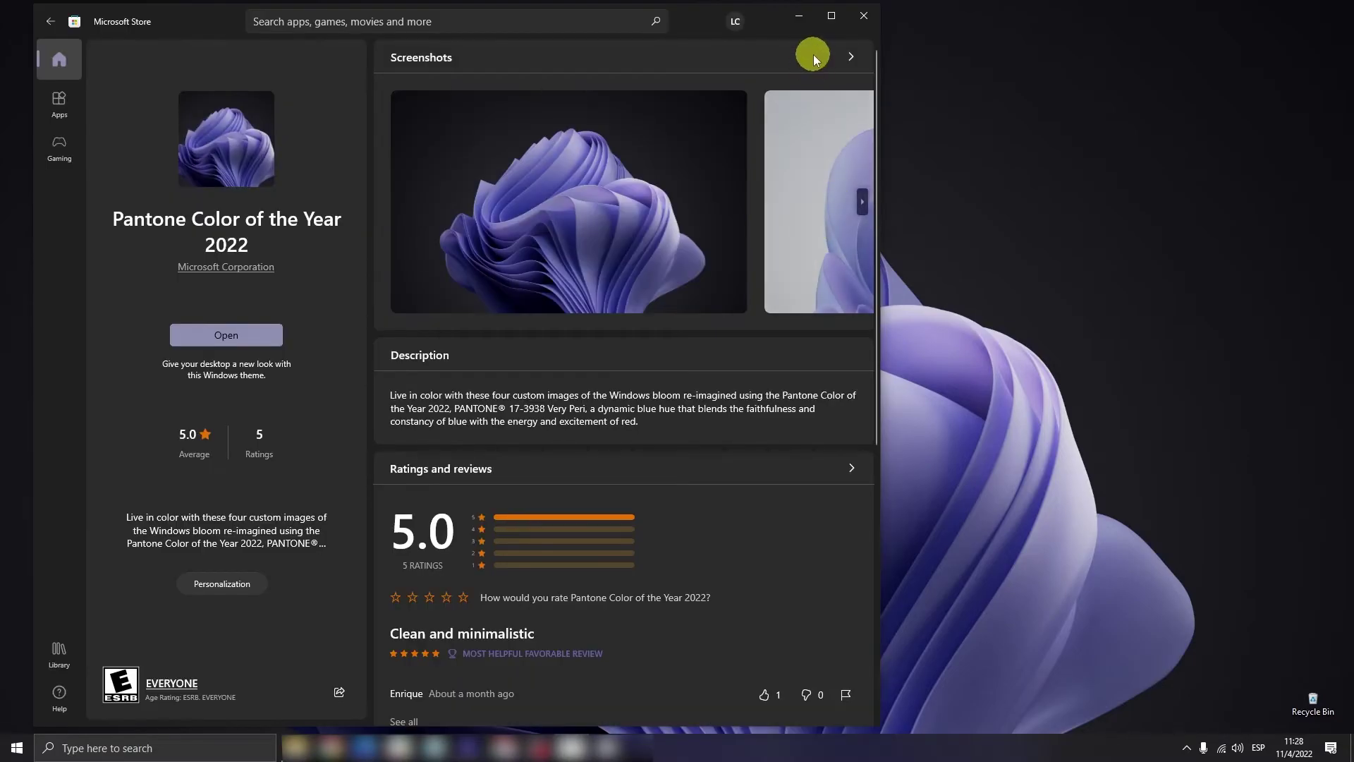
Step: Maximize the Microsoft Store window showing the Pantone theme page
left_click(832, 16)
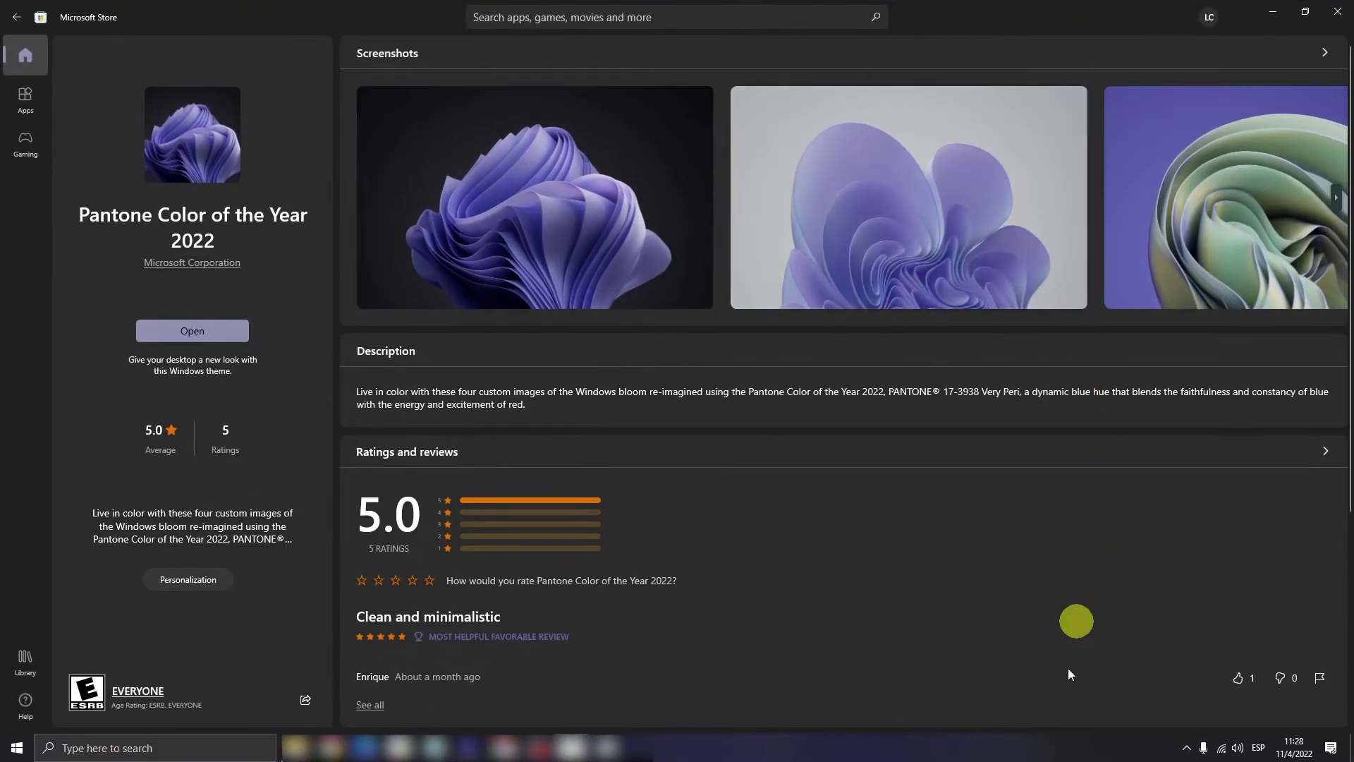